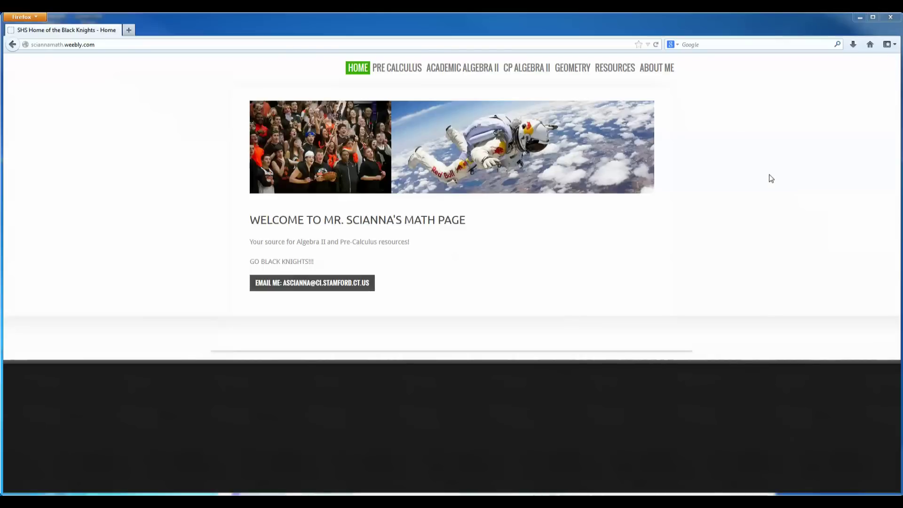
Step: Open the TI Calculator page from the math site's Resources menu
left_click(88, 47)
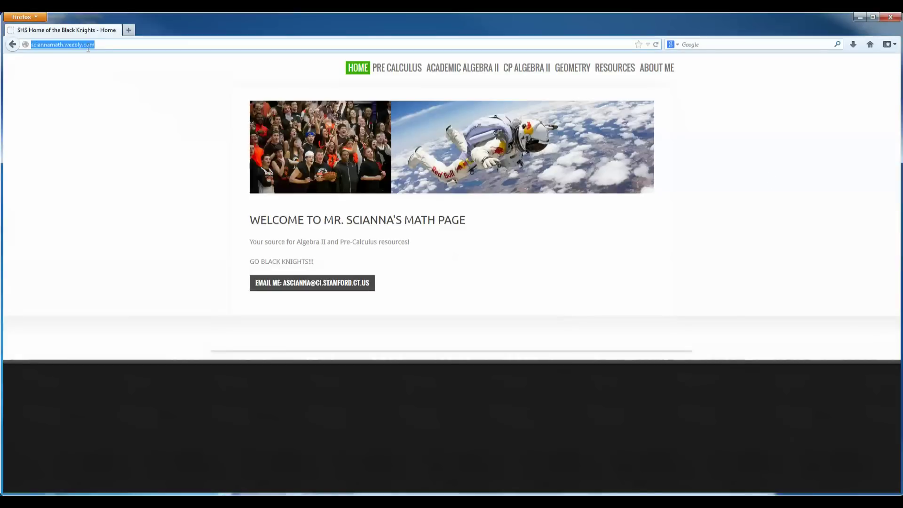
left_click(97, 101)
mouse_move(605, 75)
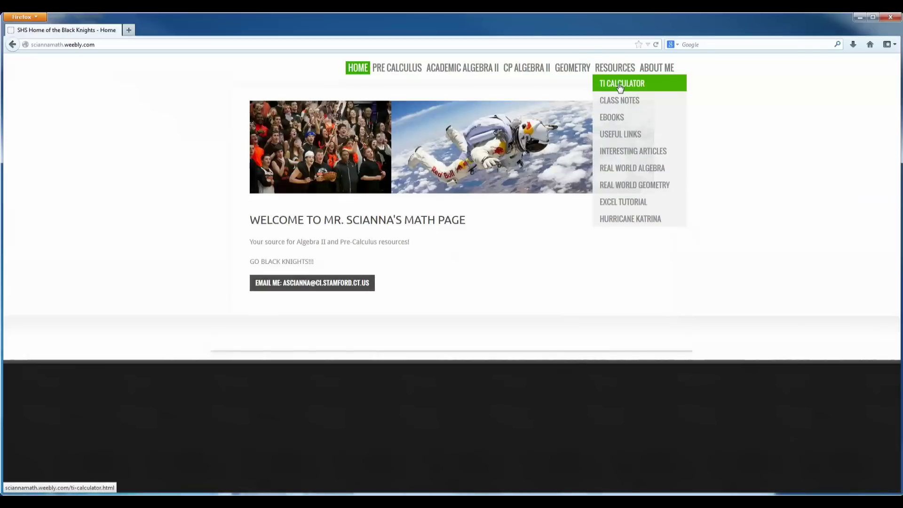
left_click(620, 85)
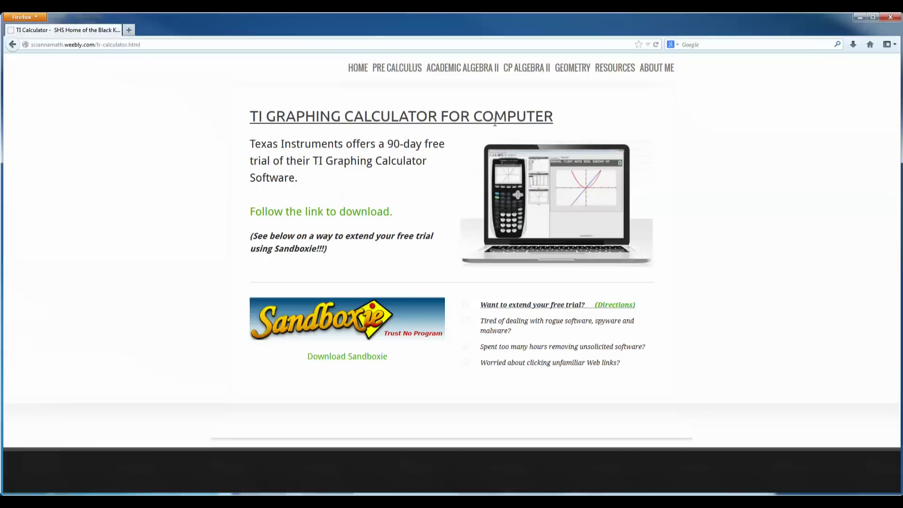
Step: Open the TI-SmartView free trial downloads in a new tab, then return to the TI Calculator page
left_click(372, 217)
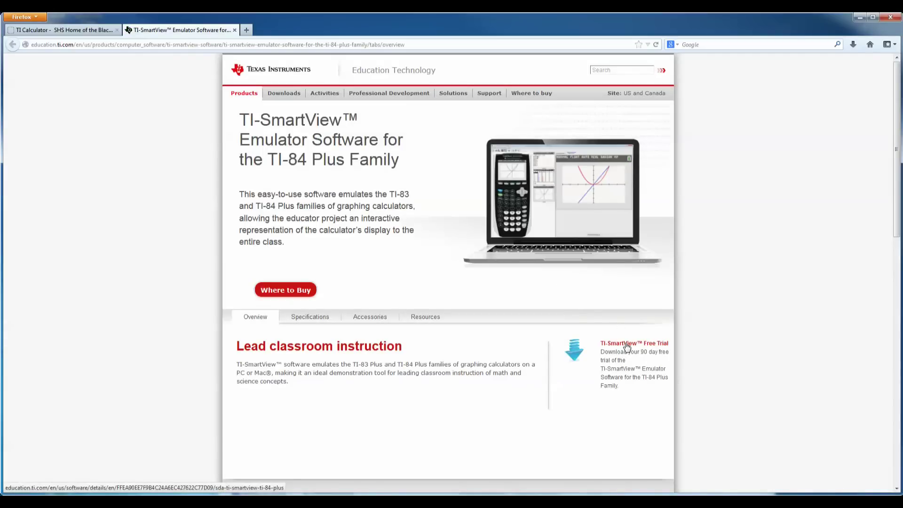
left_click(626, 347)
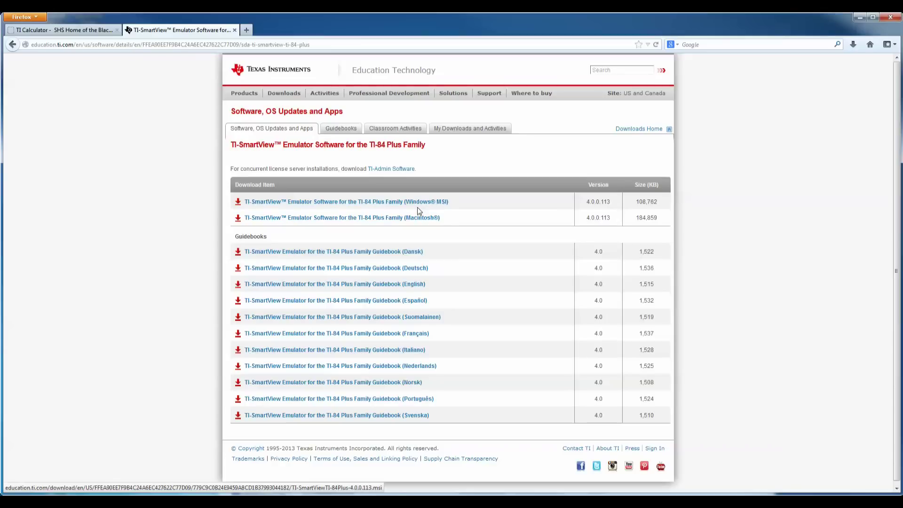
left_click(73, 31)
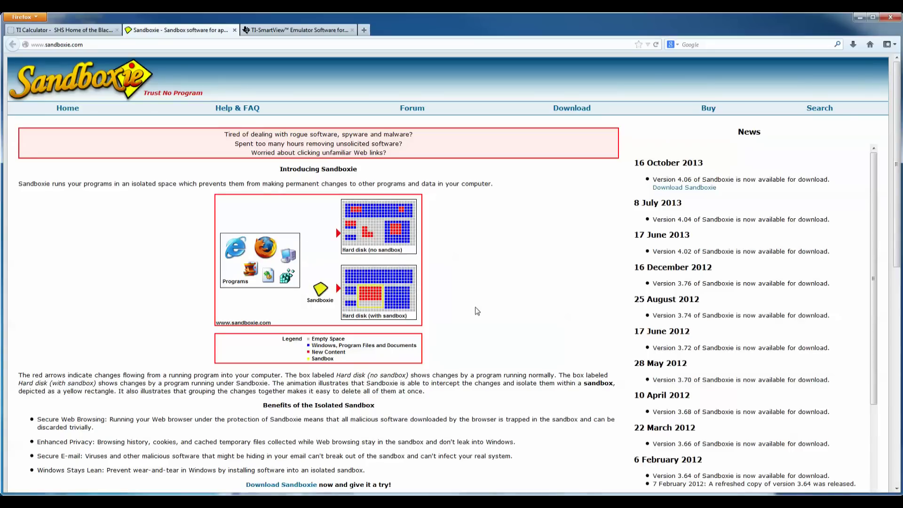
Step: Open the Download Sandboxie page for version 4.06 from the Sandboxie site
left_click(567, 109)
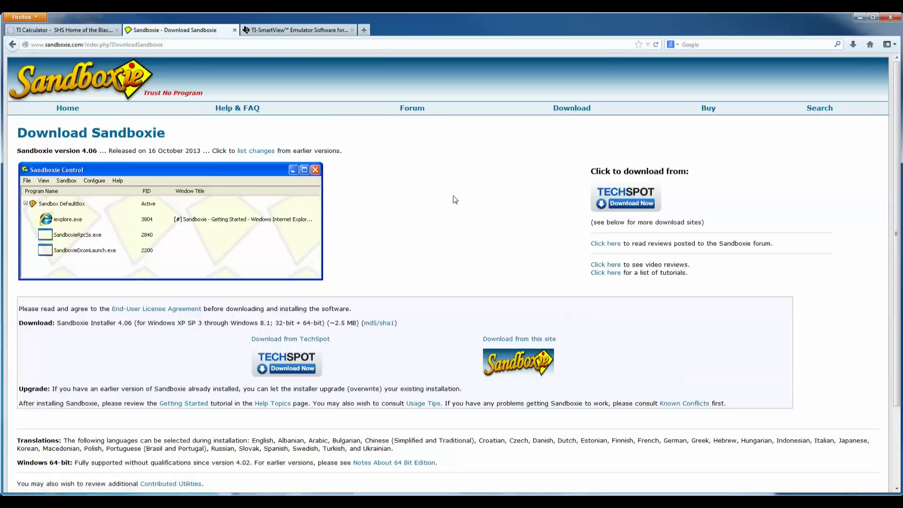
Step: Cancel the new Sandboxie download and launch the already-downloaded SandboxieInstall.exe instead
scroll(471, 222, "down", 2)
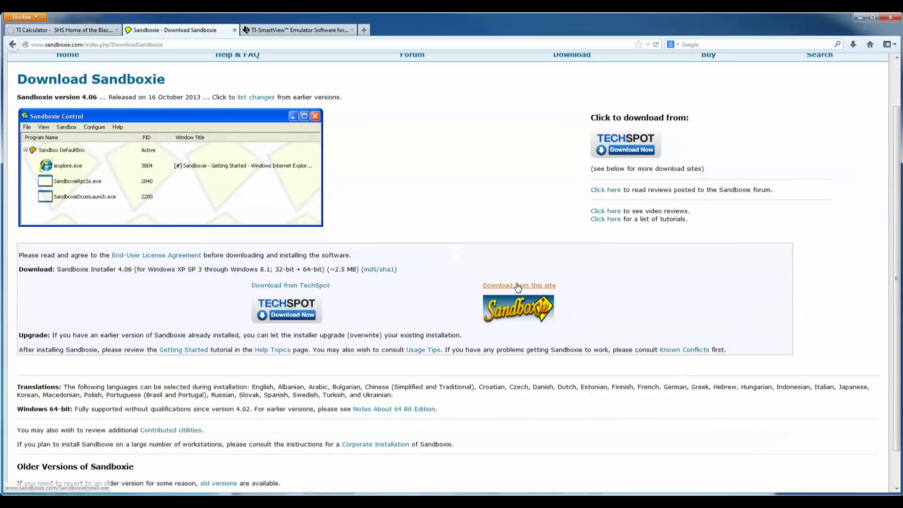
left_click(518, 286)
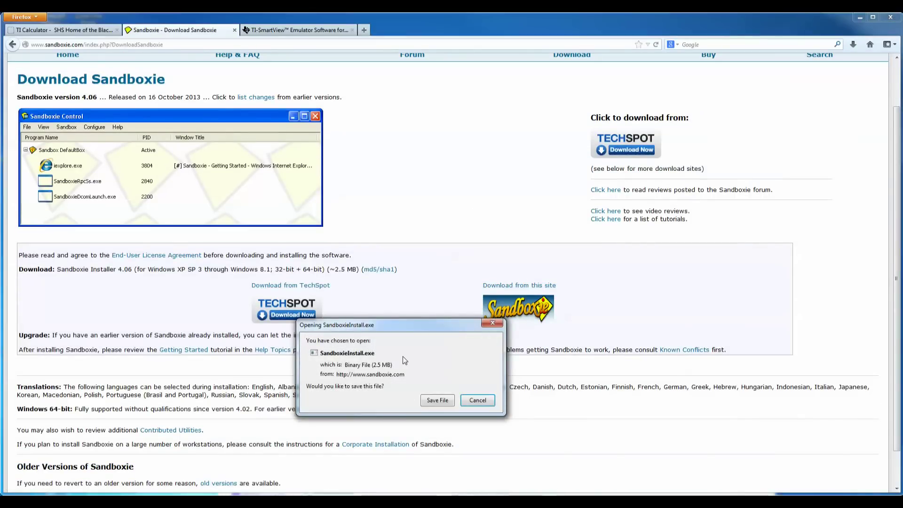
left_click(477, 400)
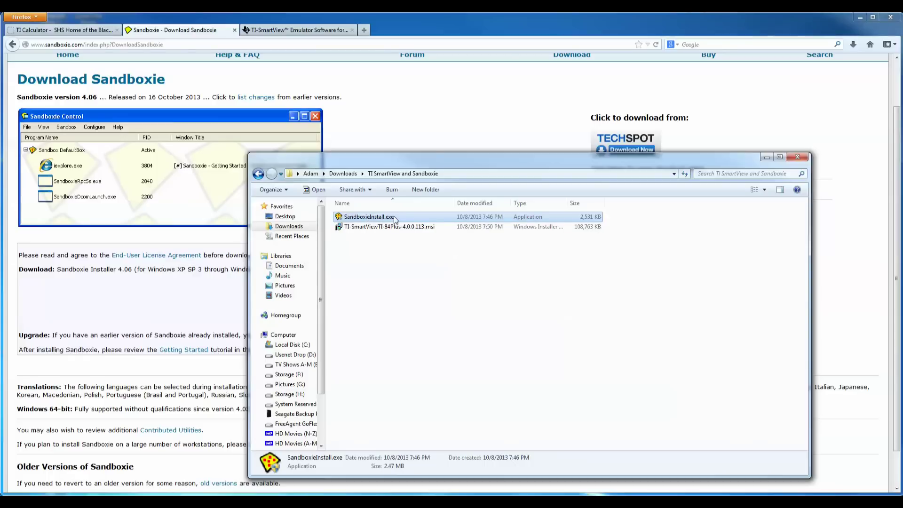
double_click(369, 217)
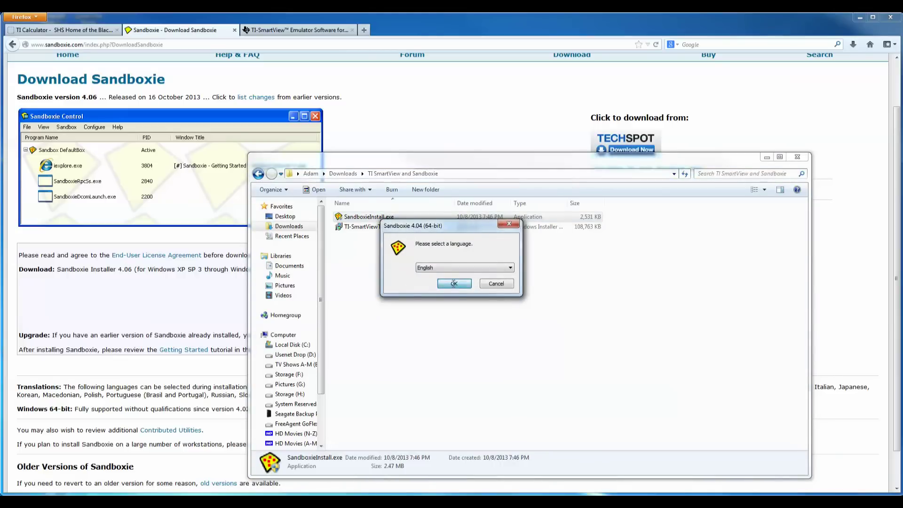
Step: Run Sandboxie setup in English, accept the licence, use the default folder, and install the driver
left_click(454, 283)
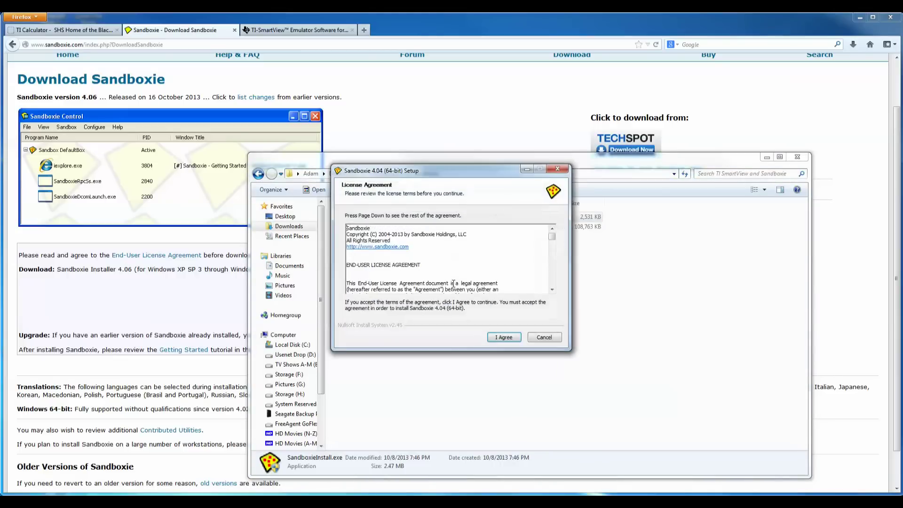
left_click(504, 337)
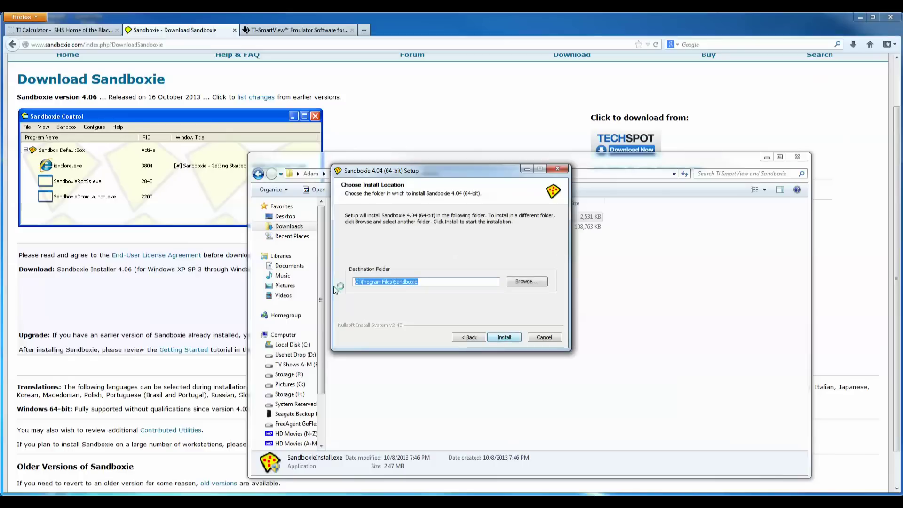
left_click(503, 337)
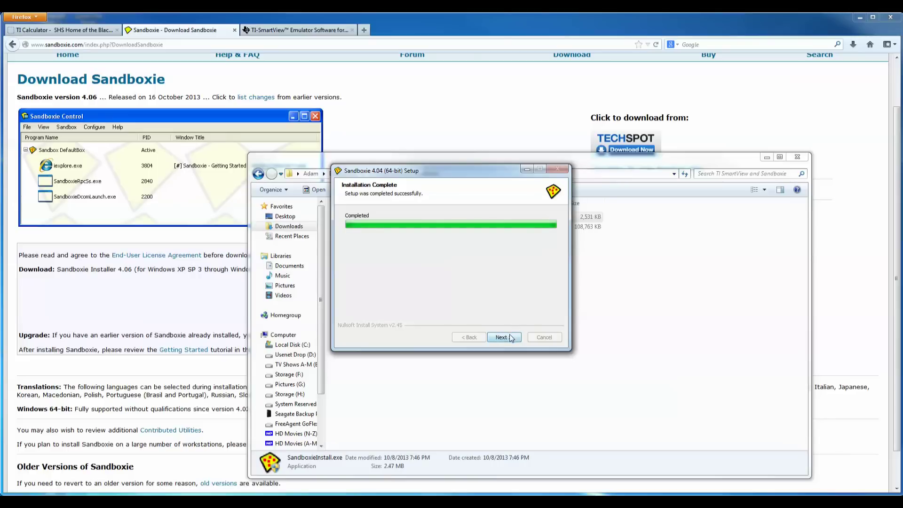
left_click(509, 338)
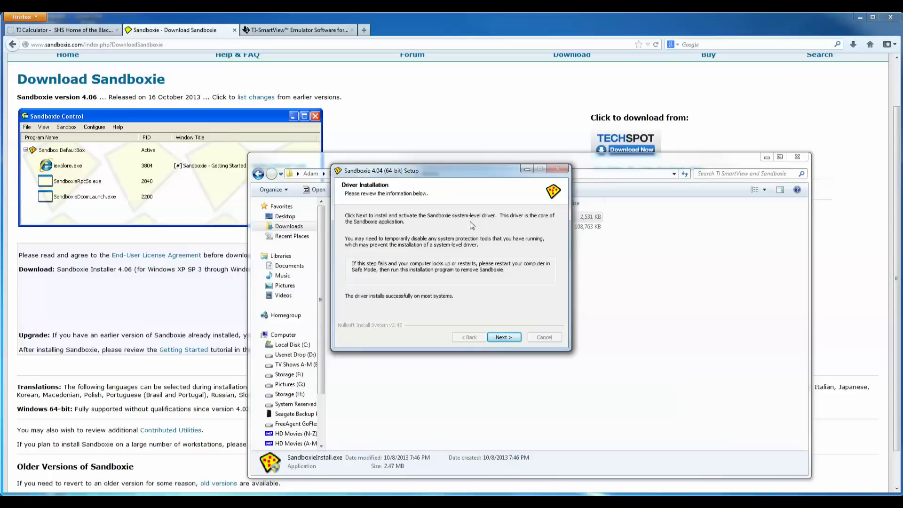
left_click(512, 337)
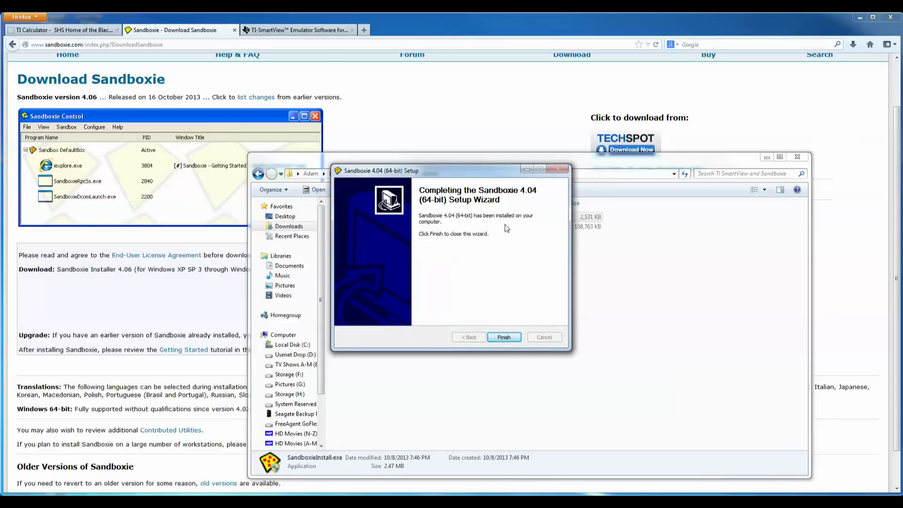
left_click(504, 338)
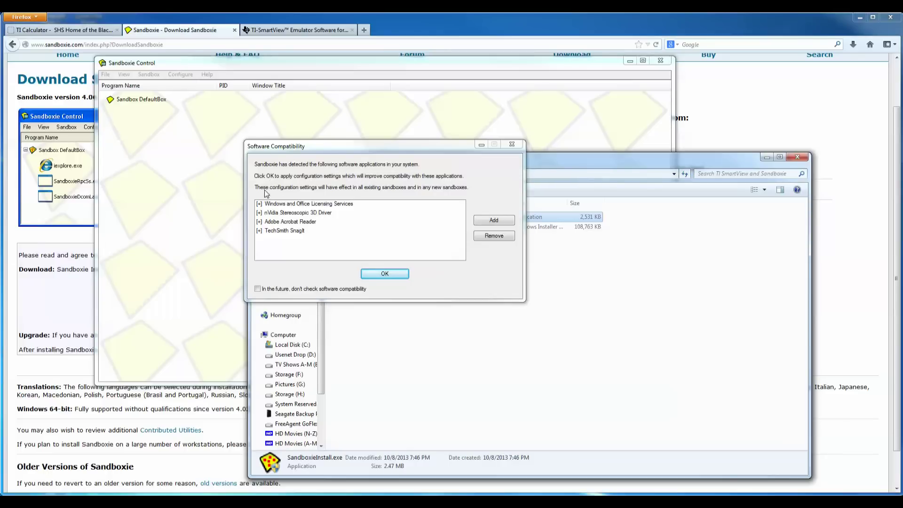
Step: Accept the suggested compatibility settings, close the tutorial, and reposition Sandboxie Control beside the installers folder
left_click(386, 275)
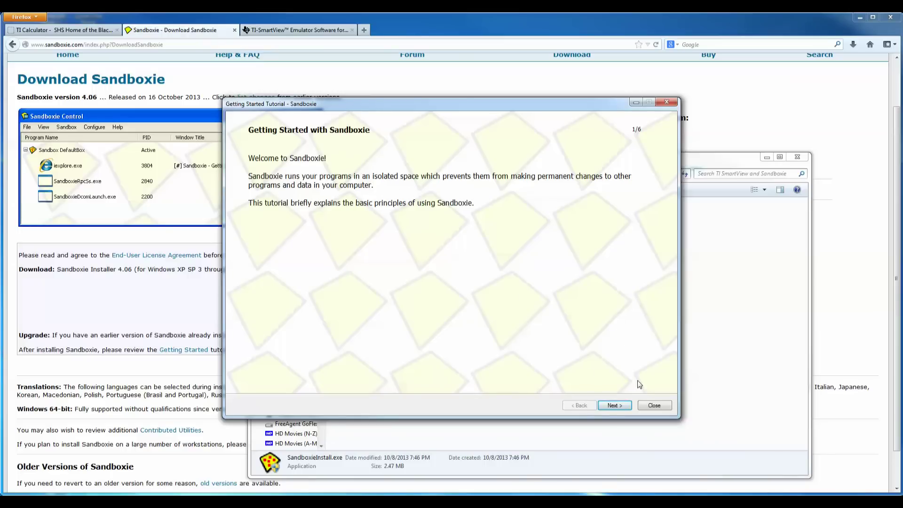
left_click(652, 406)
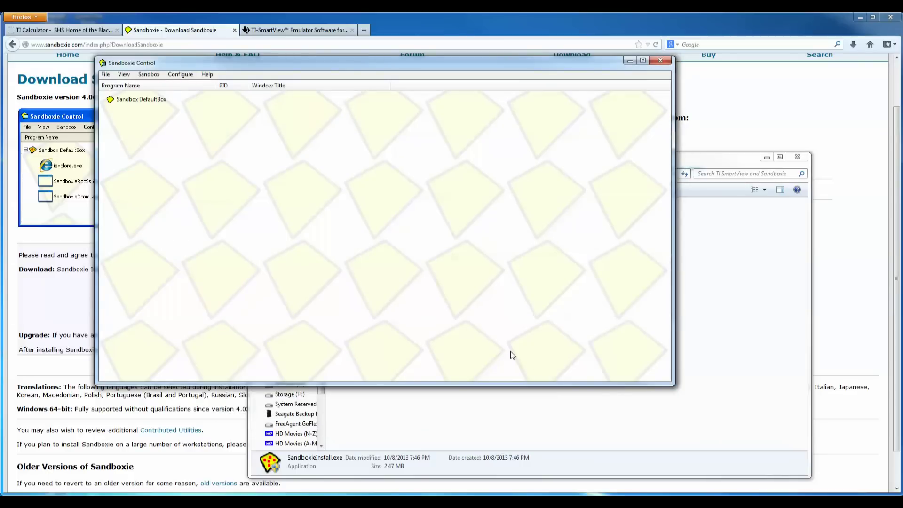
left_click_drag(216, 65, 298, 87)
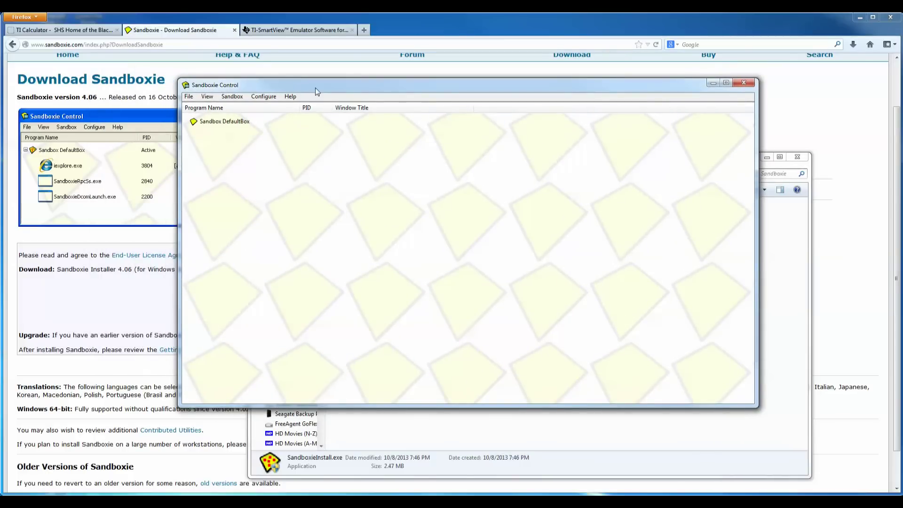
left_click_drag(315, 87, 285, 83)
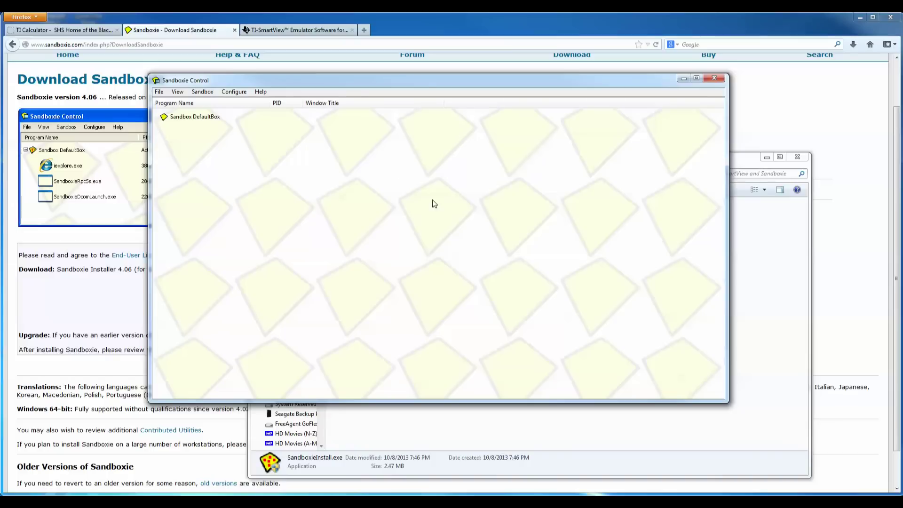
left_click(764, 310)
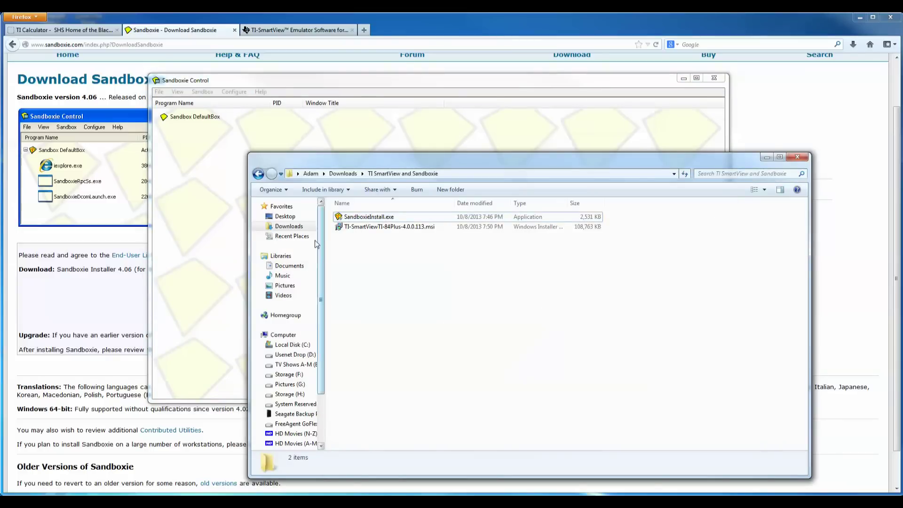
Step: Drag the TI-SmartView .msi onto Sandboxie Control and run it in DefaultBox
left_click(369, 227)
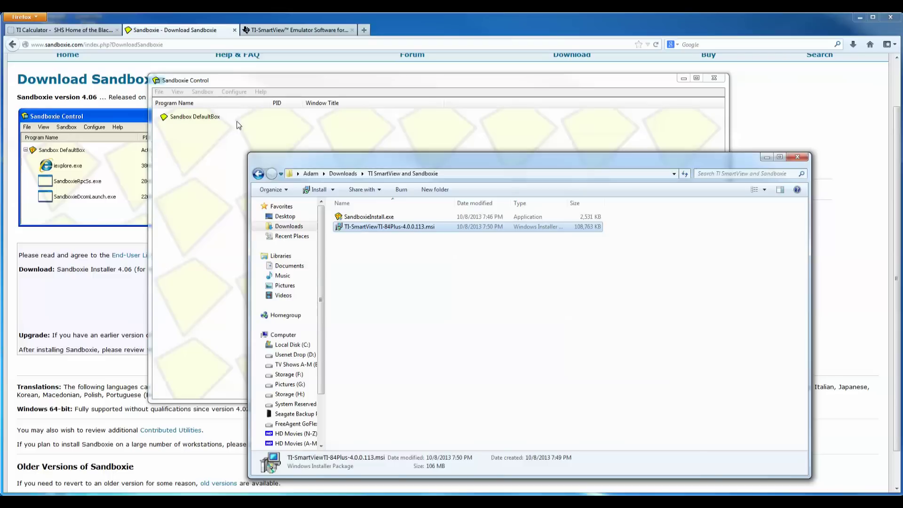
left_click_drag(356, 159, 379, 279)
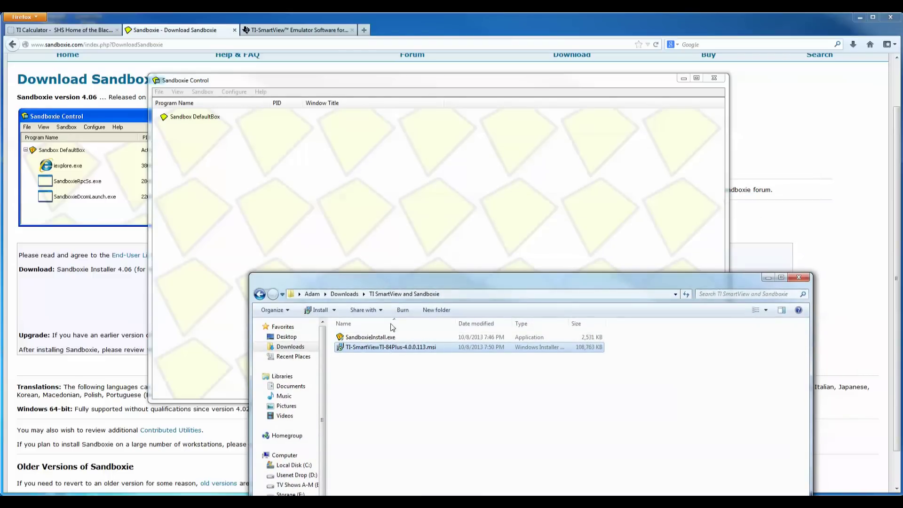
left_click_drag(395, 347, 323, 186)
left_click_drag(324, 186, 326, 187)
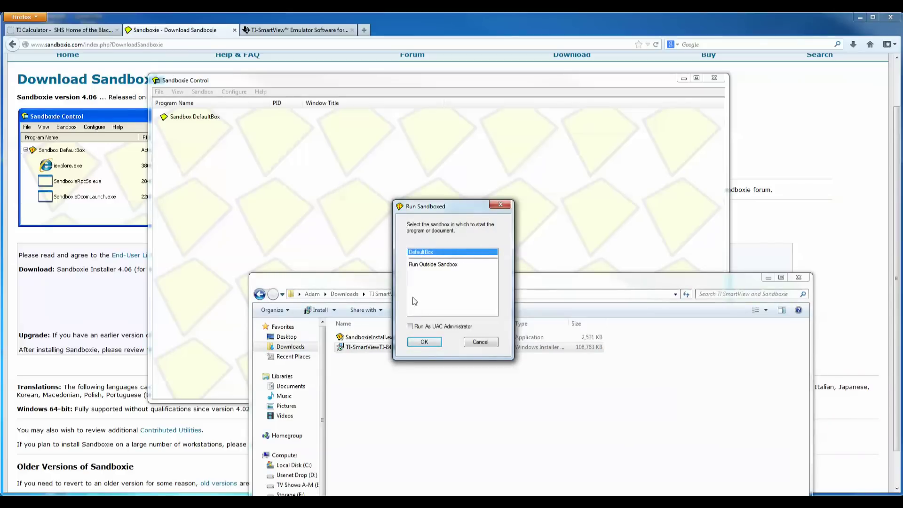
left_click(424, 341)
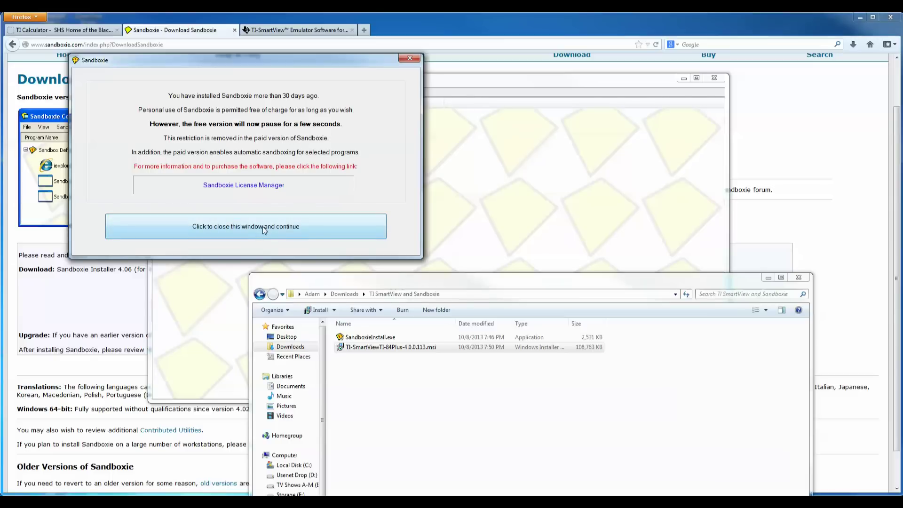
left_click(212, 230)
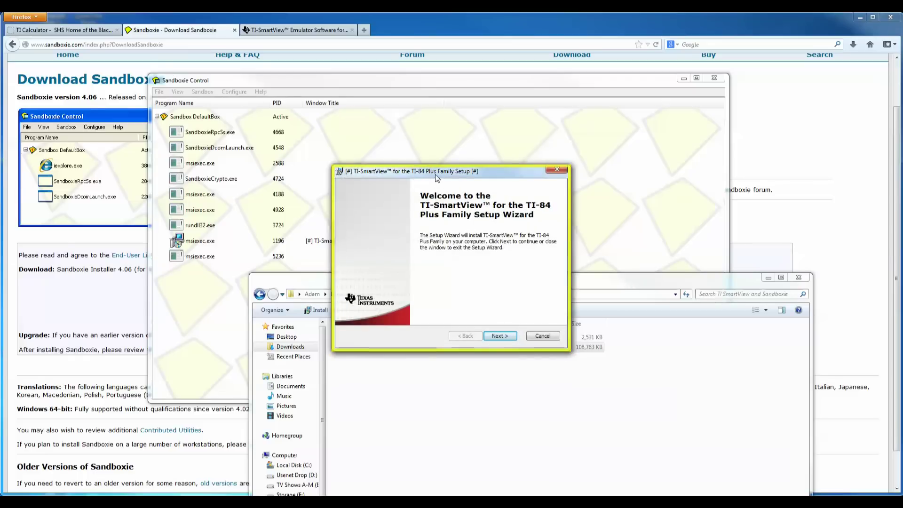
Step: Continue past the TI-SmartView setup wizard's welcome page
left_click(500, 336)
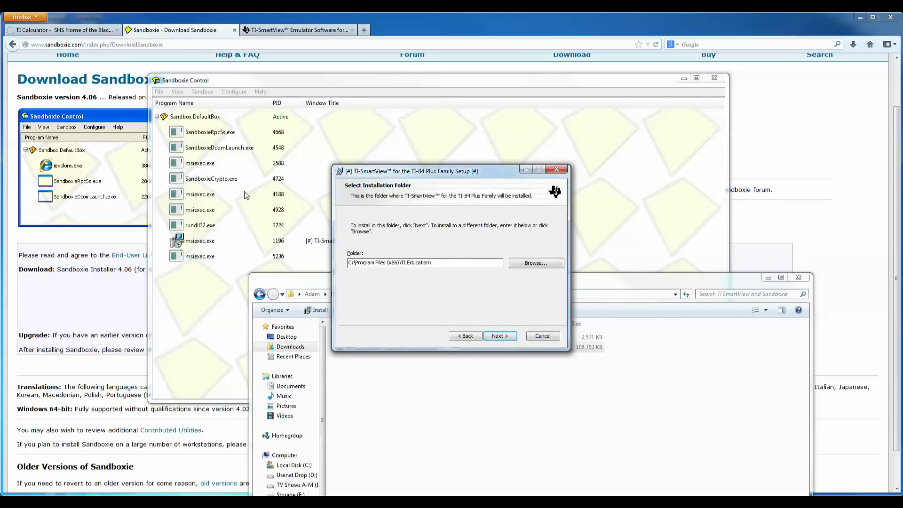
Step: Keep the C:\Program Files (x86)\TI Education\ folder and start the installation
left_click(501, 336)
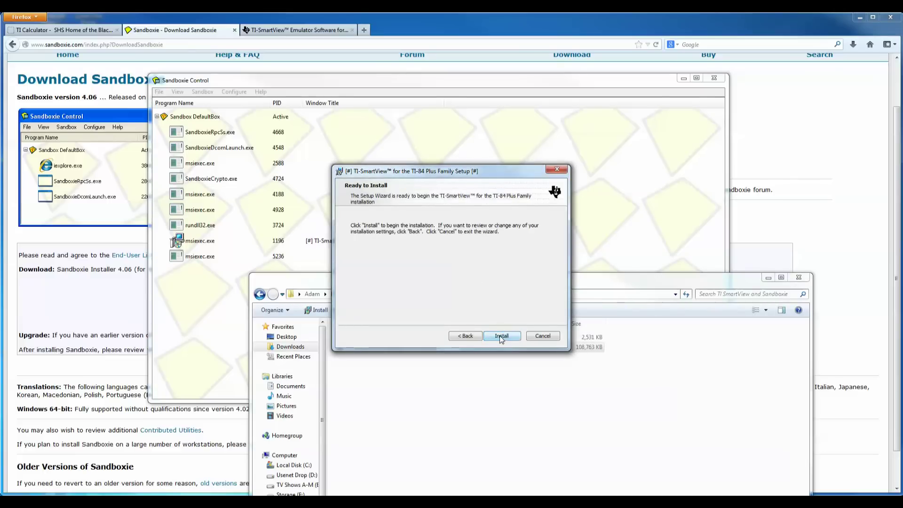
left_click(494, 337)
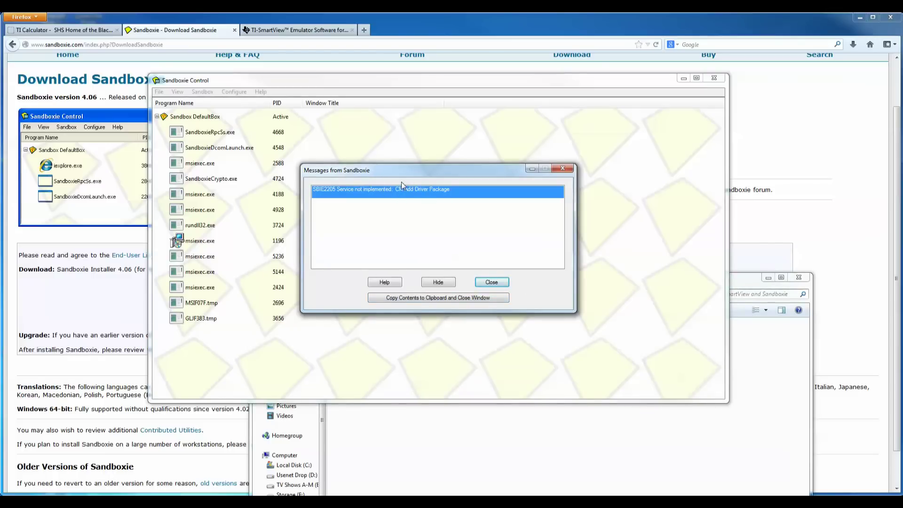
Step: Close the SBIE2205 'CM Add Driver Package' message from Sandboxie
left_click(492, 281)
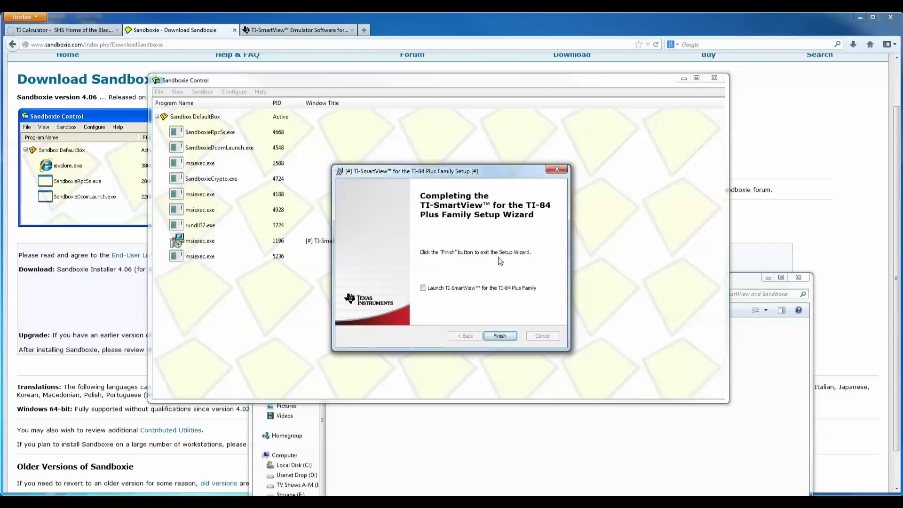
Step: Finish the setup with 'Launch TI-SmartView for the TI-84 Plus Family' ticked
left_click(423, 288)
left_click(499, 336)
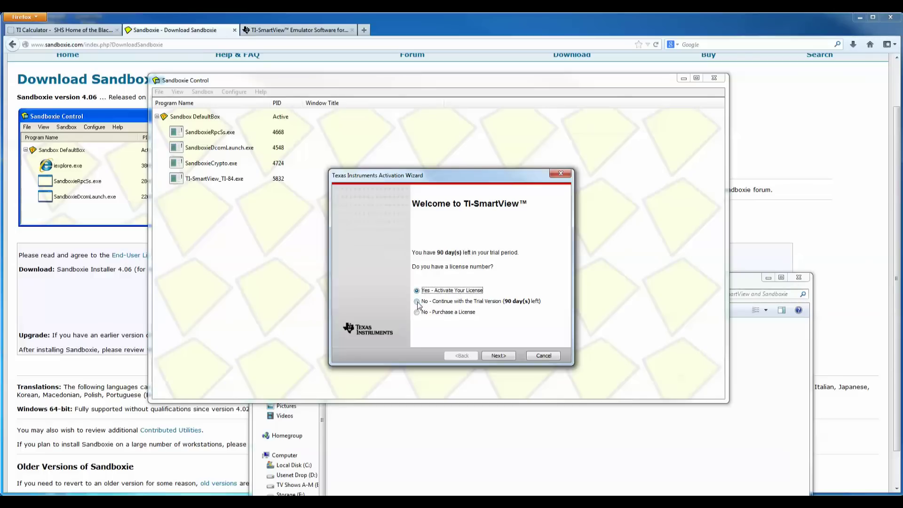
Step: Choose 'No - Continue with the Trial Version', accept the license agreement, and open the emulator
left_click(432, 303)
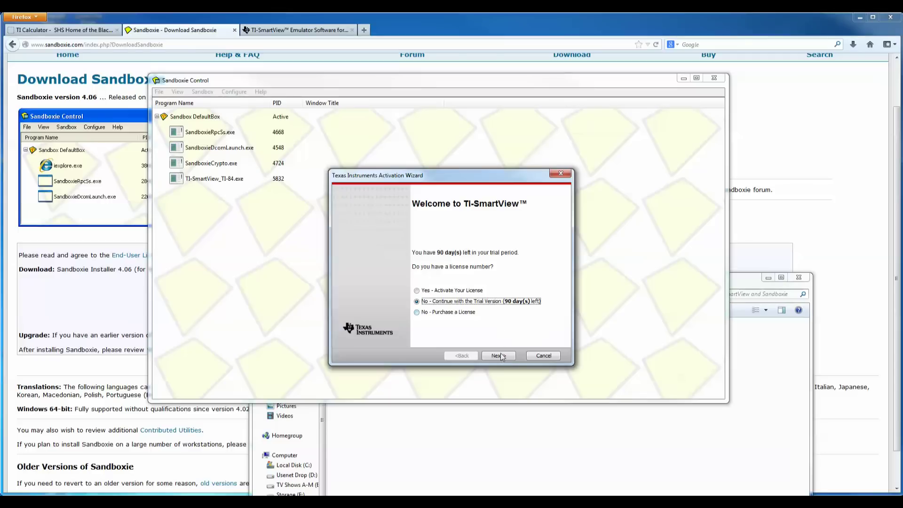
left_click(499, 355)
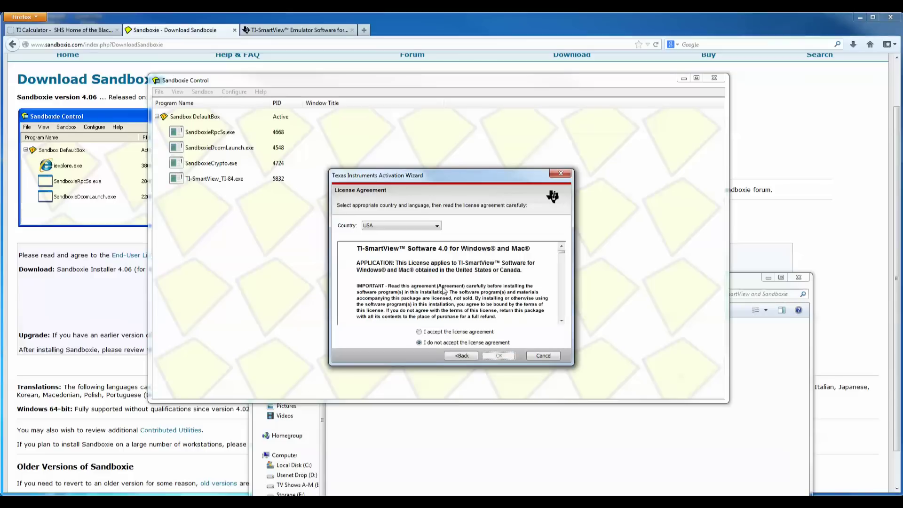
left_click(430, 333)
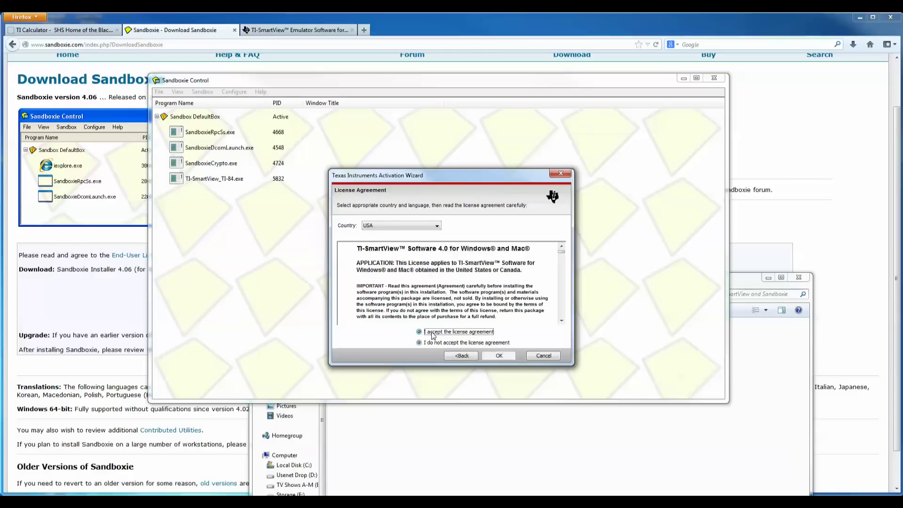
left_click(498, 357)
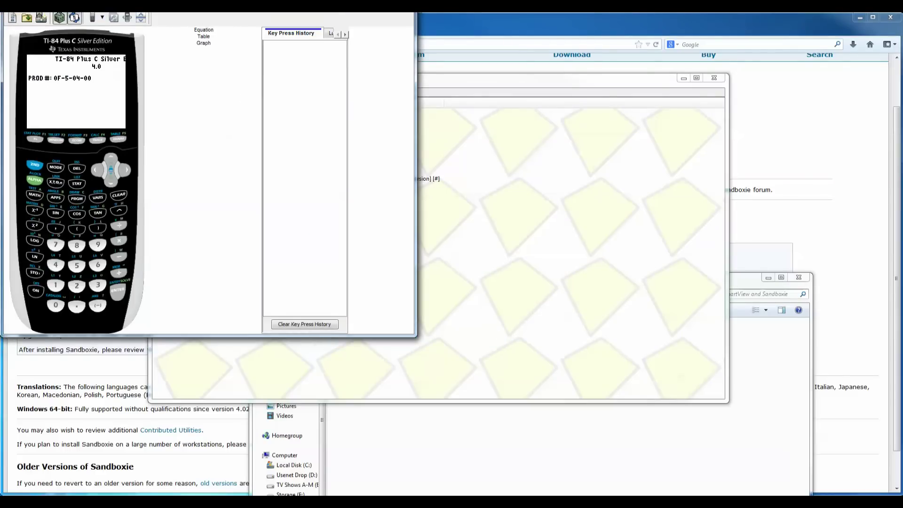
Step: Move the TI-SmartView emulator window to the right of Sandboxie Control's process list
left_click_drag(275, 65, 472, 125)
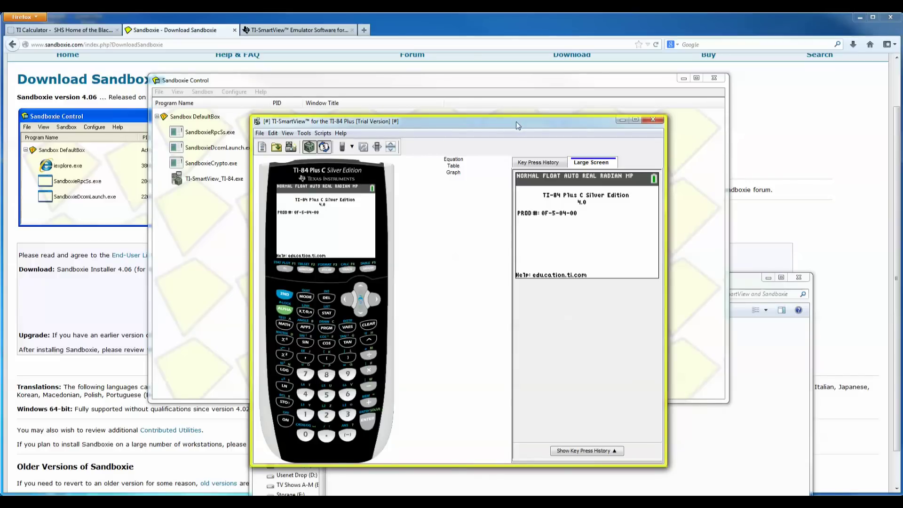
left_click_drag(512, 122, 550, 112)
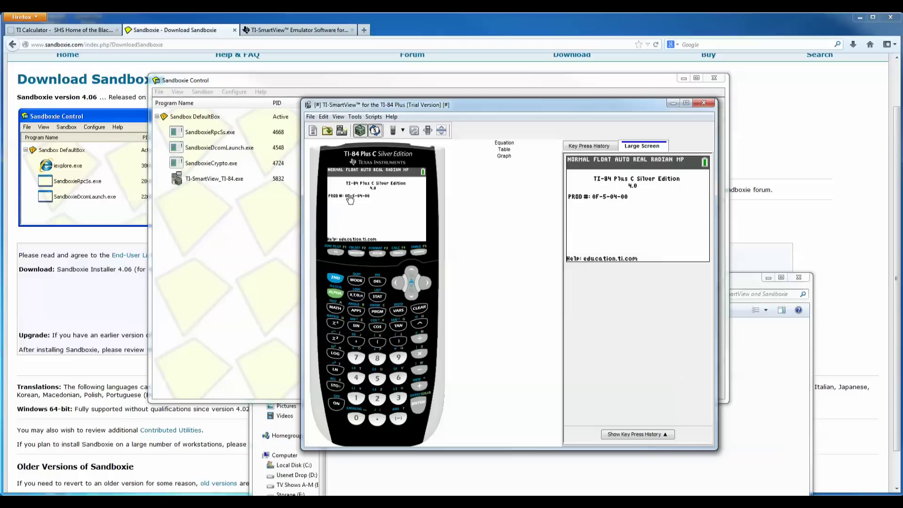
Step: Exit TI-SmartView via File > Exit and close the Immediate Recovery prompt
left_click(310, 117)
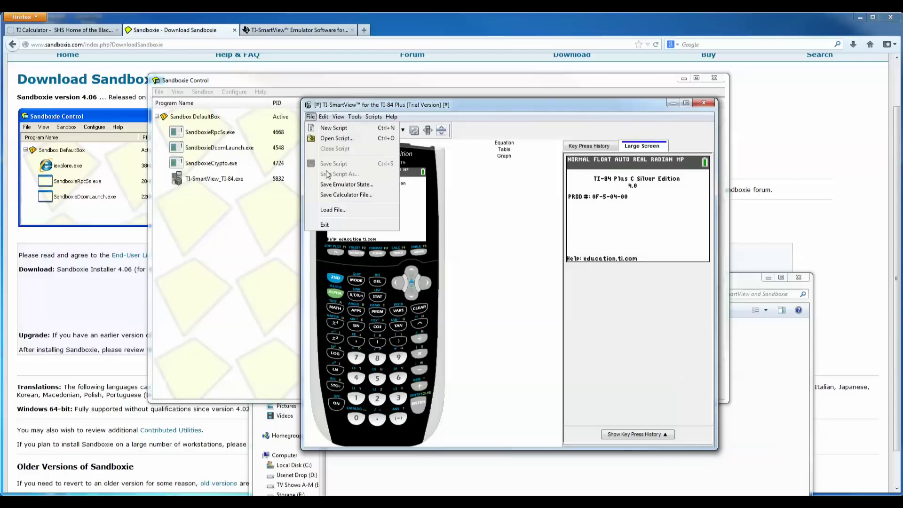
left_click(330, 226)
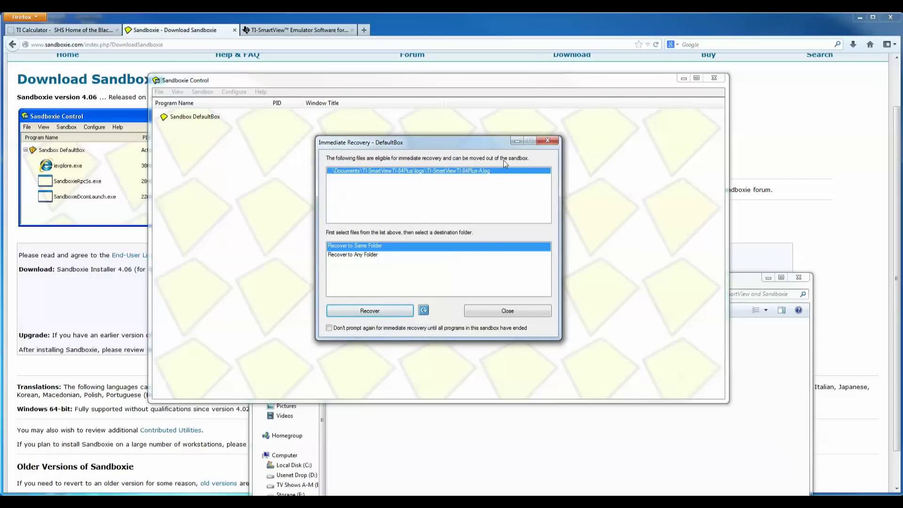
left_click(497, 310)
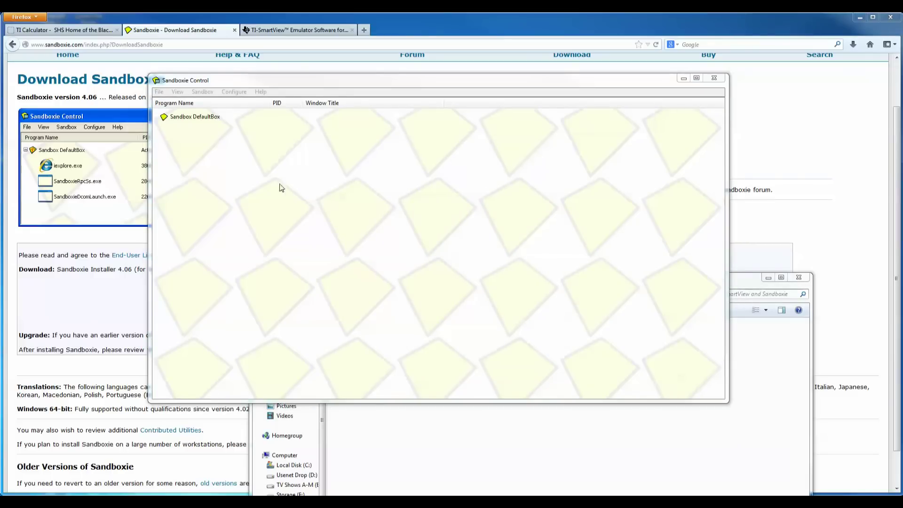
Step: In Sandboxie Control, switch to View > Files and Folders and expand All Files and Folders
left_click(238, 161)
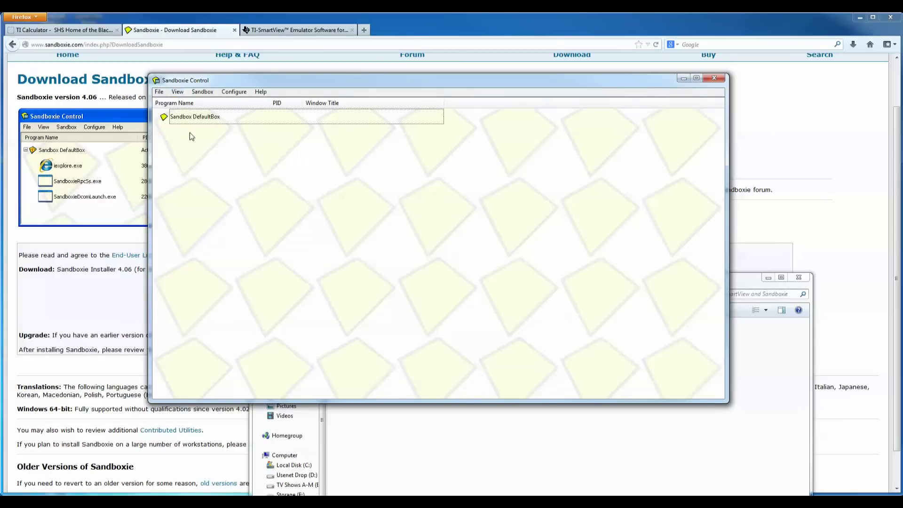
left_click(177, 92)
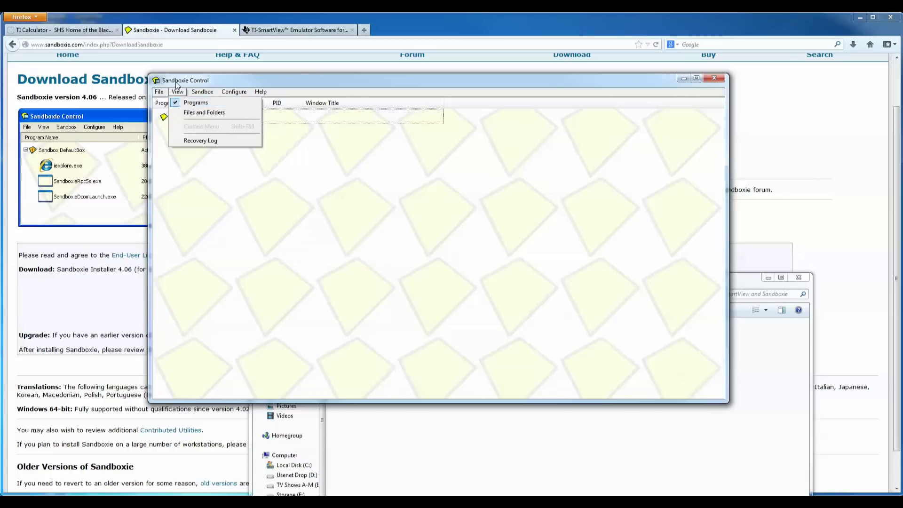
left_click(204, 114)
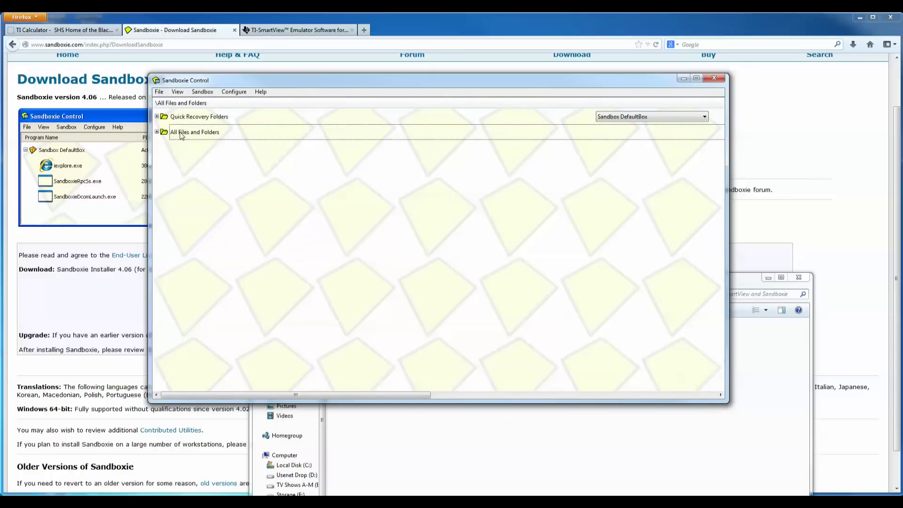
left_click(157, 132)
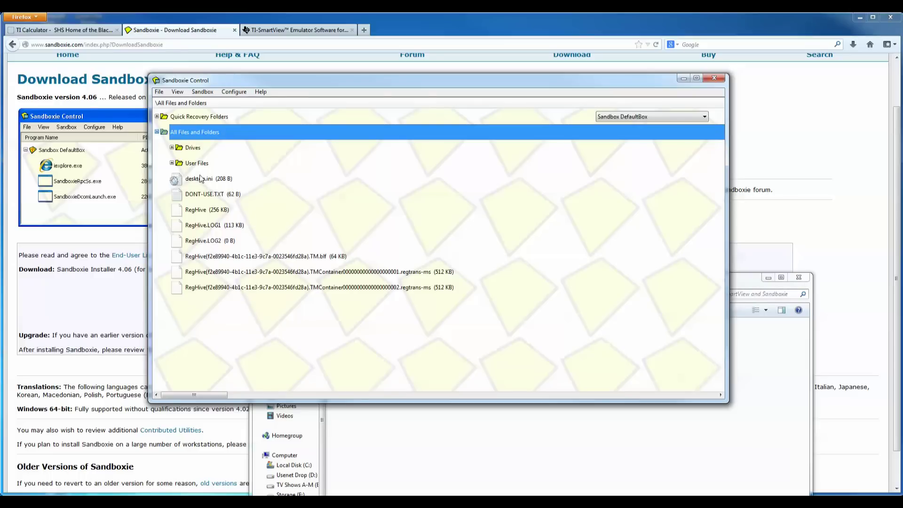
Step: Expand Drives > C > Program Files (x86) > TI Education > TI-SmartView TI-84 Plus and select TI-SmartView_TI-84.exe
left_click(172, 147)
left_click(187, 165)
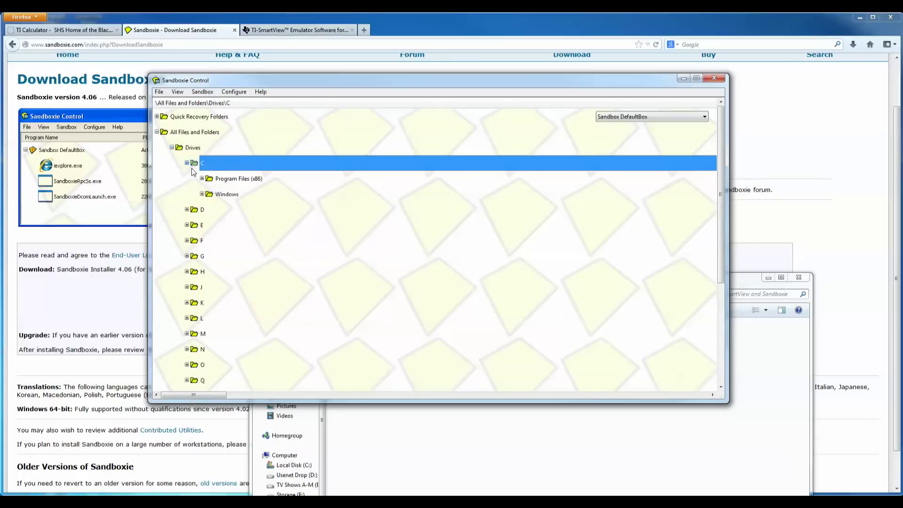
left_click(202, 178)
left_click(217, 194)
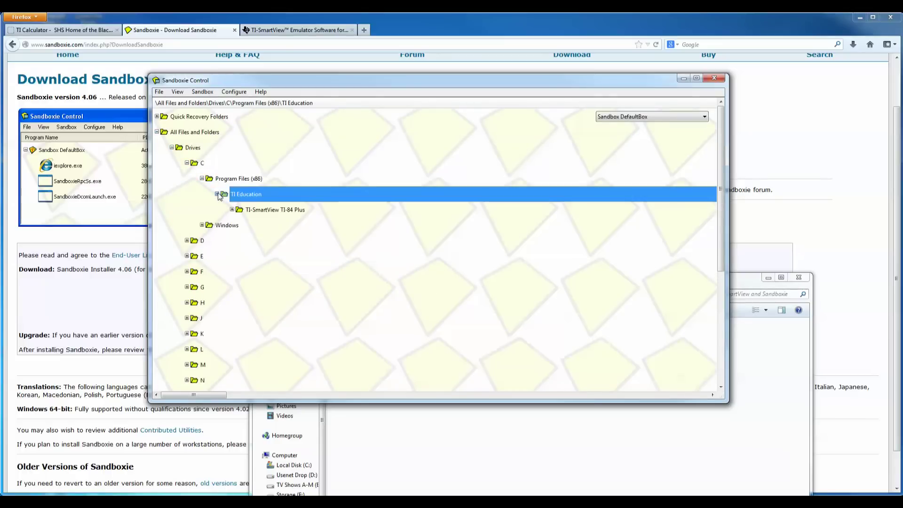
left_click(232, 210)
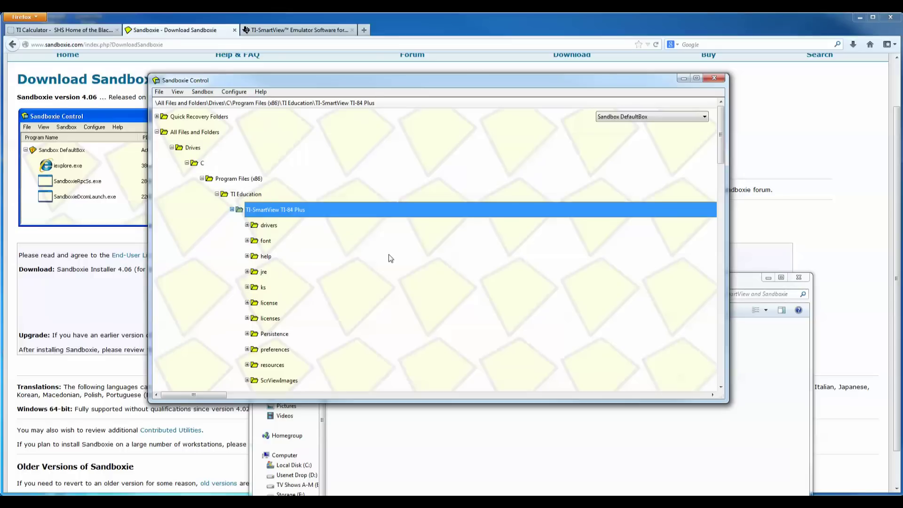
scroll(379, 250, "down", 15)
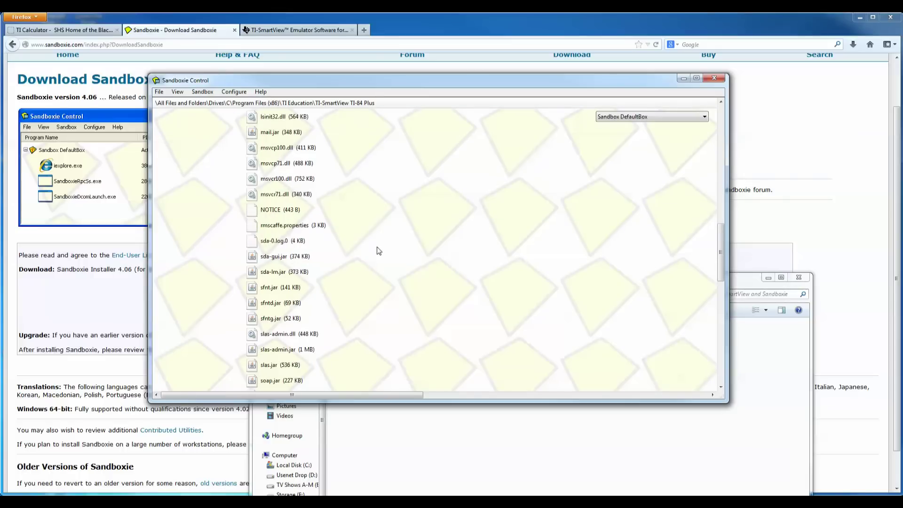
left_click(266, 274)
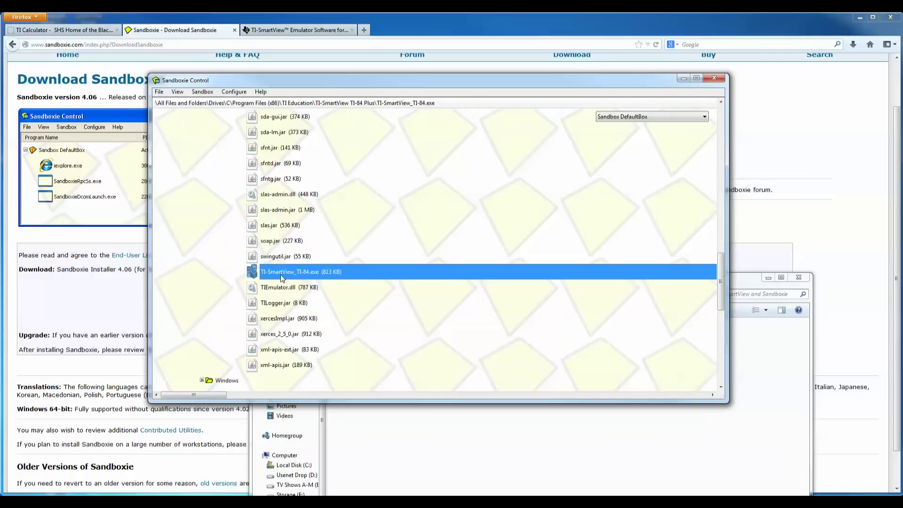
Step: Run TI-SmartView_TI-84.exe sandboxed and continue with the trial version to reach the emulator
right_click(317, 276)
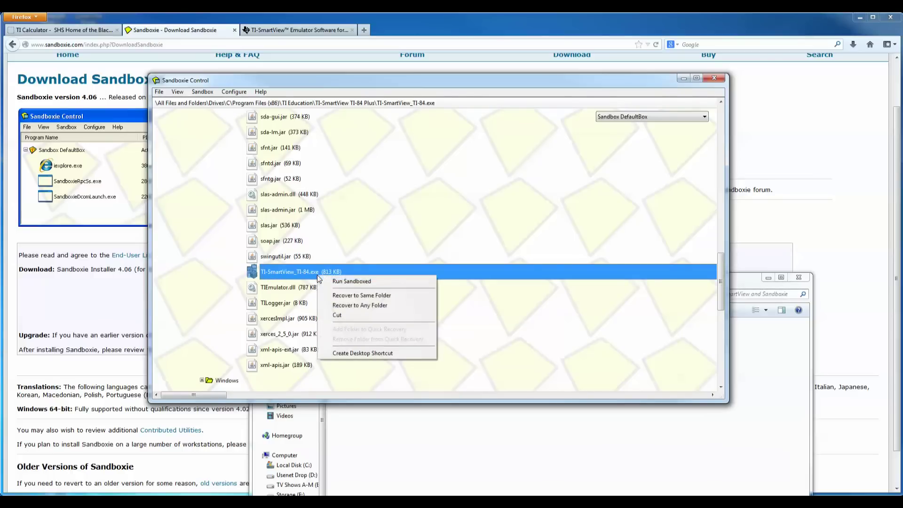
left_click(362, 281)
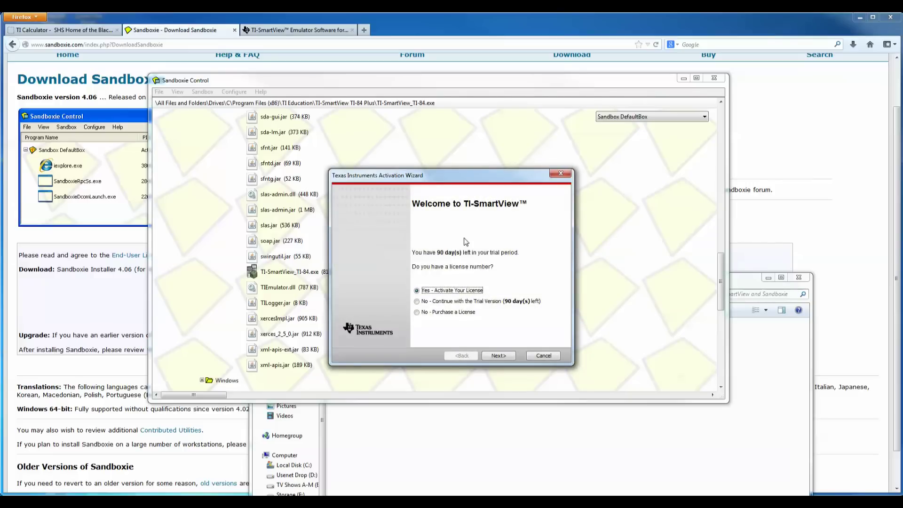
left_click(417, 302)
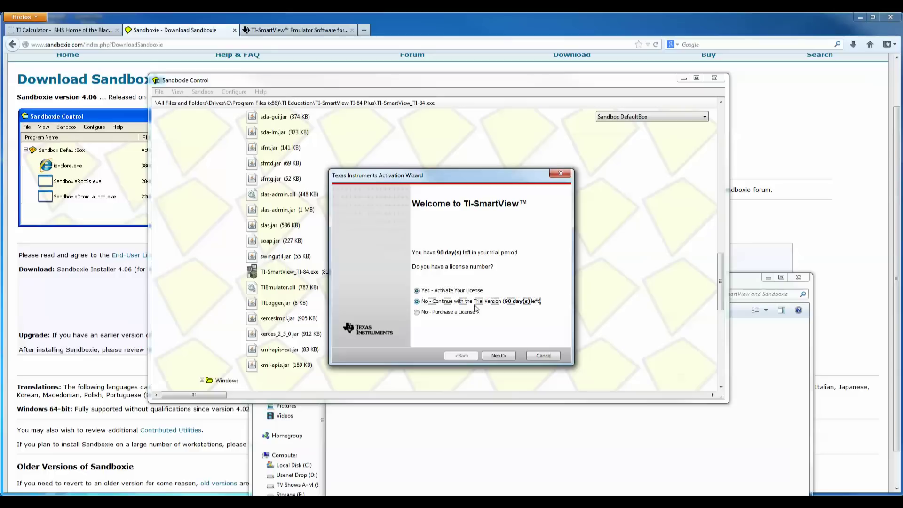
left_click(498, 354)
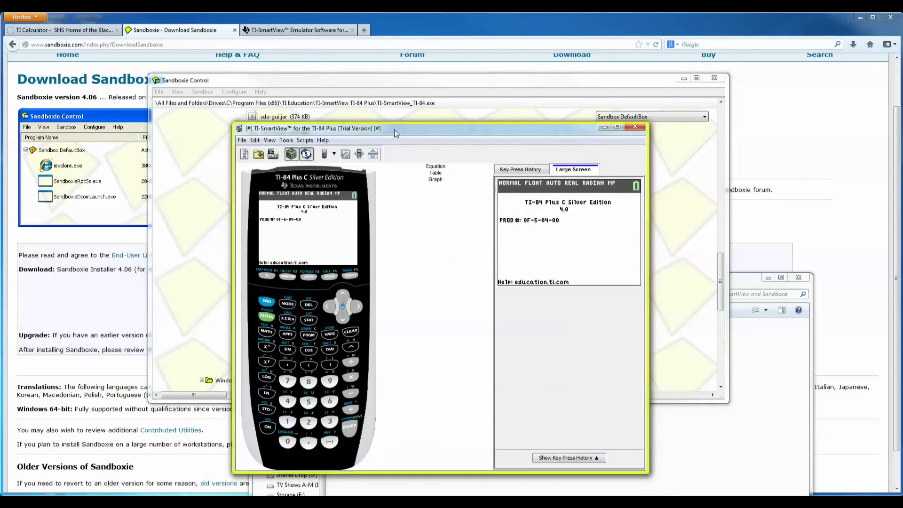
left_click_drag(394, 129, 394, 121)
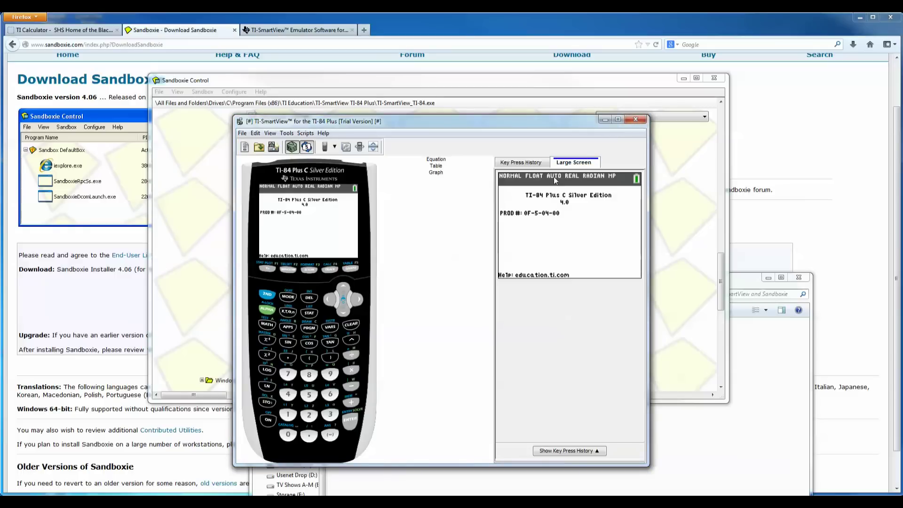
Step: Close the TI-SmartView emulator and dismiss the Immediate Recovery prompt
left_click(635, 119)
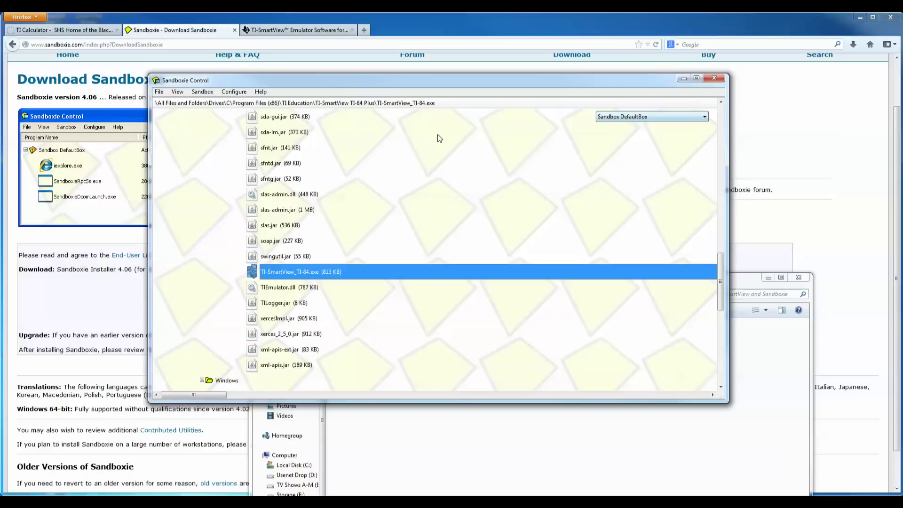
left_click(503, 303)
left_click_drag(720, 281, 720, 134)
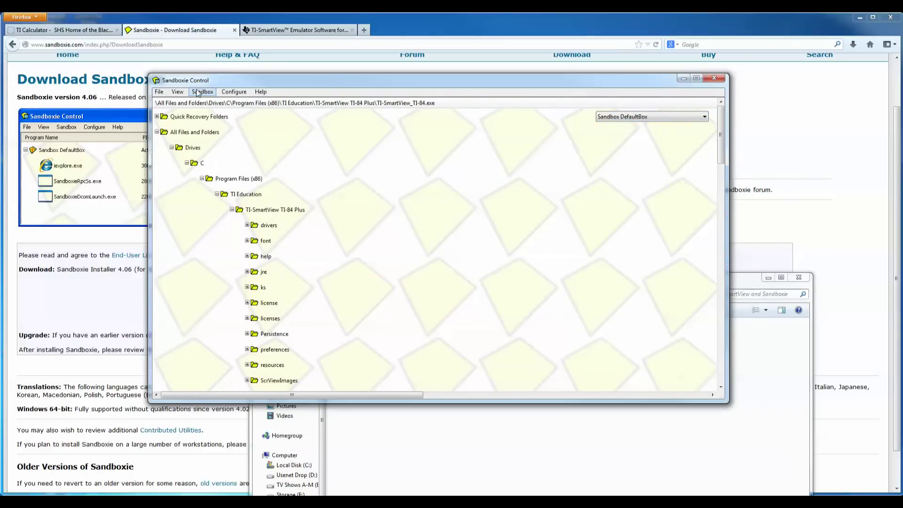
Step: Delete all contents of the DefaultBox sandbox and confirm the deletion
left_click(179, 92)
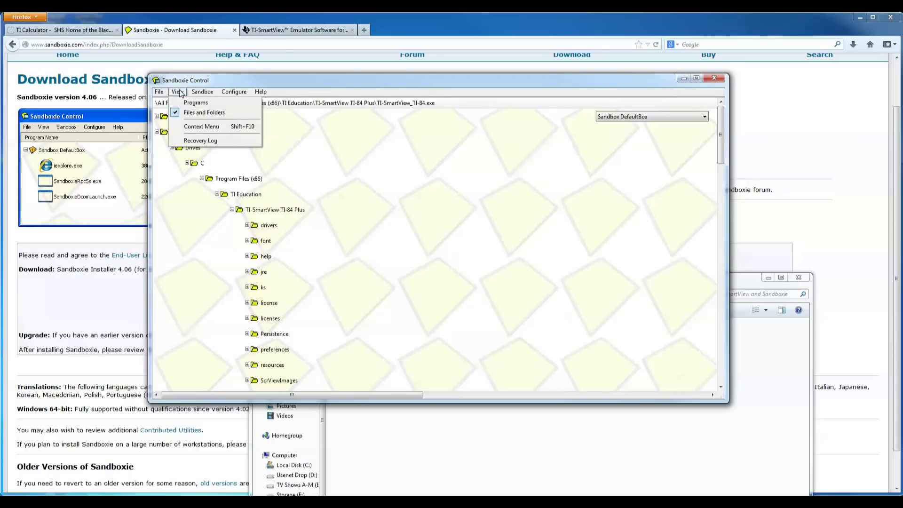
mouse_move(194, 94)
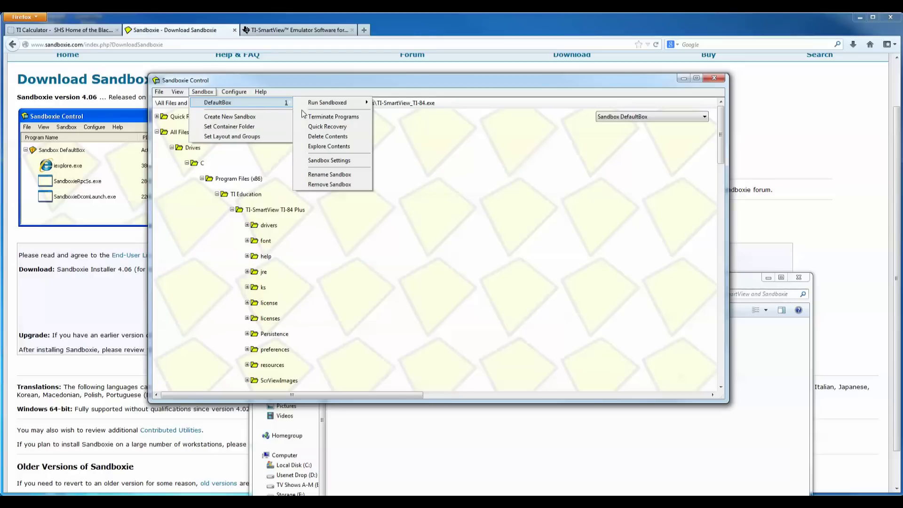
left_click(340, 137)
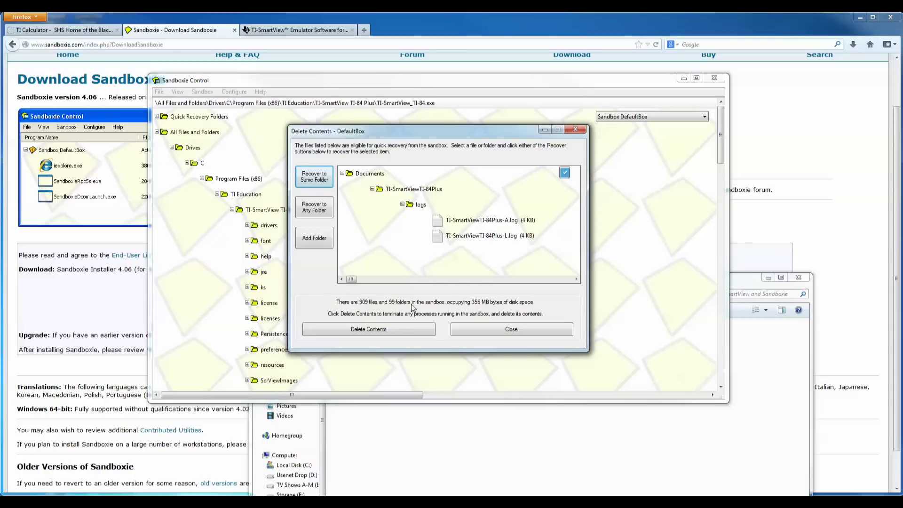
left_click(403, 330)
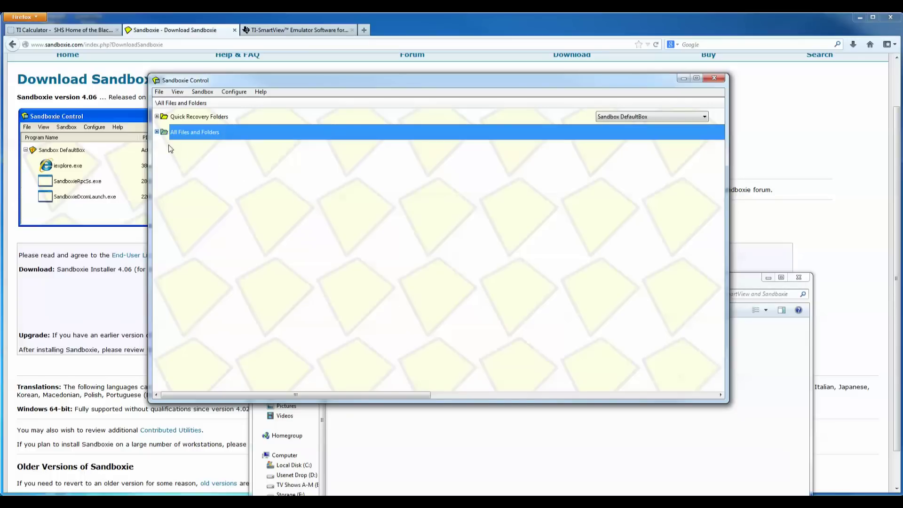
Step: Check that All Files and Folders shows (None), collapse it, and minimize Sandboxie Control
left_click(156, 132)
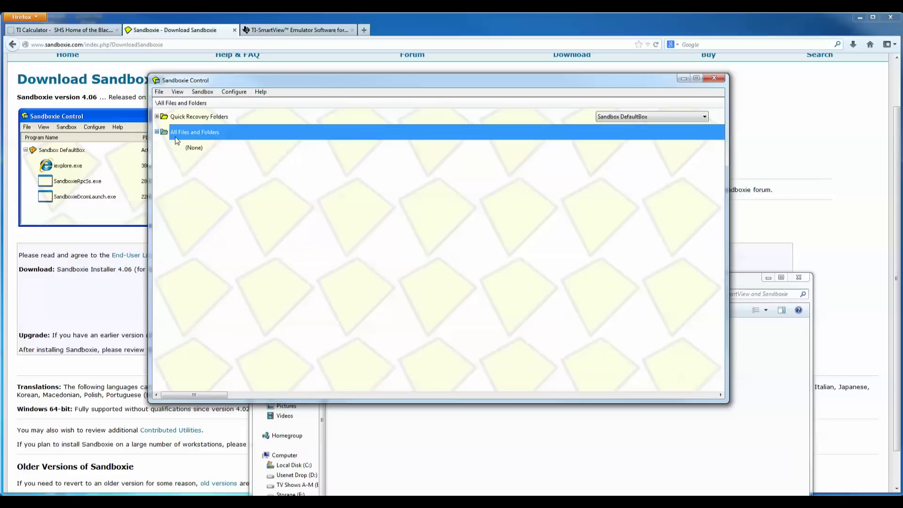
double_click(163, 134)
left_click(378, 202)
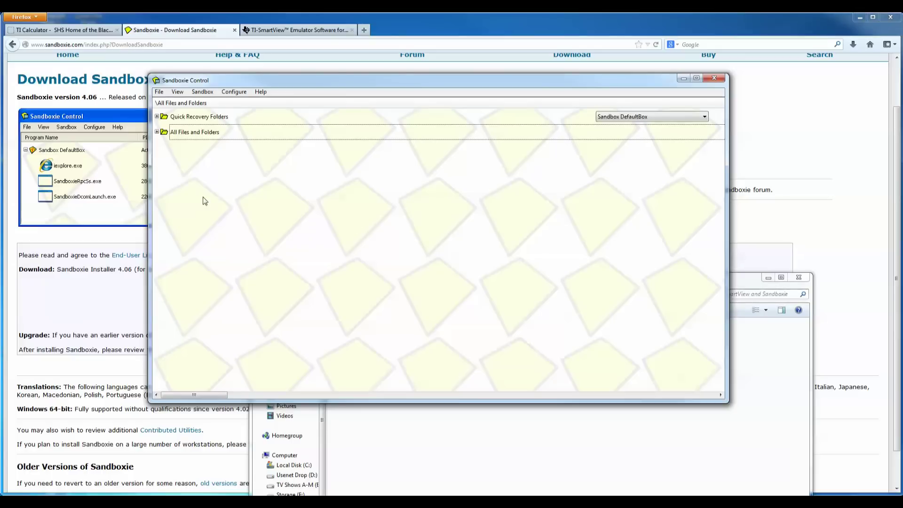
left_click(683, 78)
Step: From the TI Calculator page, open the (Directions) link and scroll through the Sandboxie trial-bypass tutorial
left_click(87, 30)
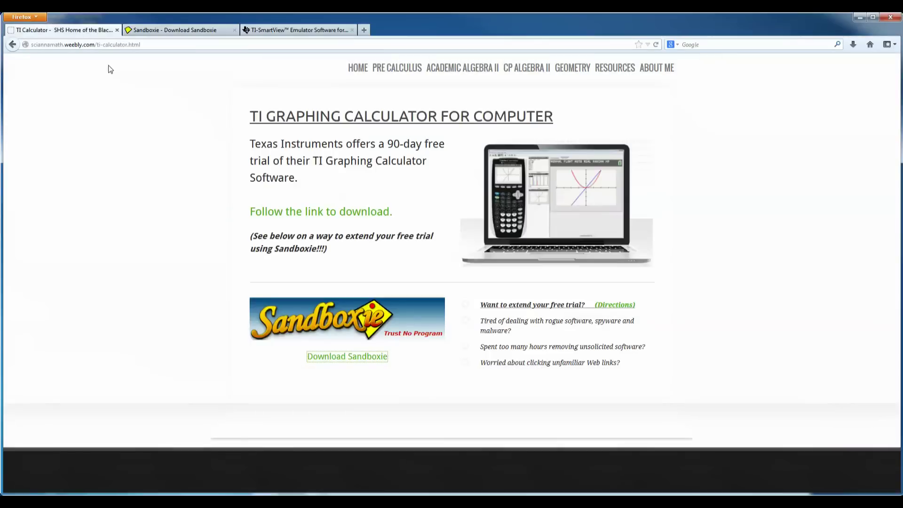
left_click(609, 306)
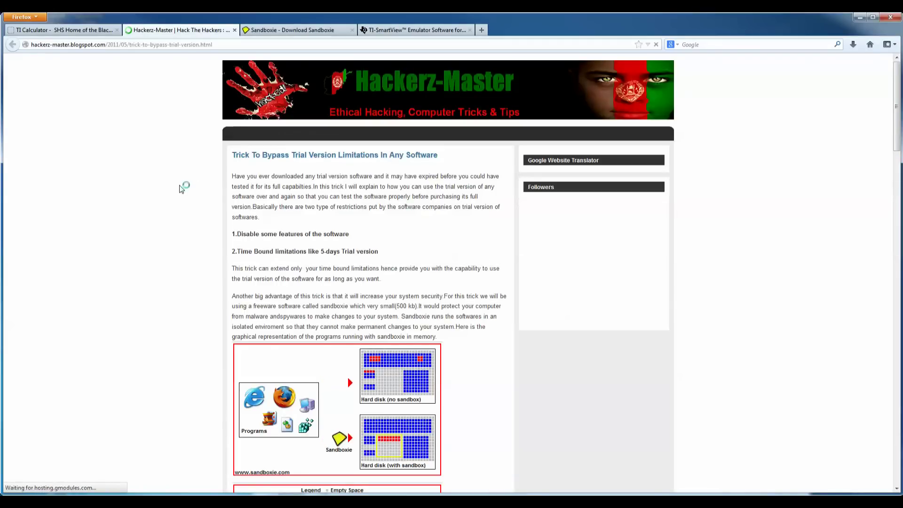
scroll(171, 189, "down", 5)
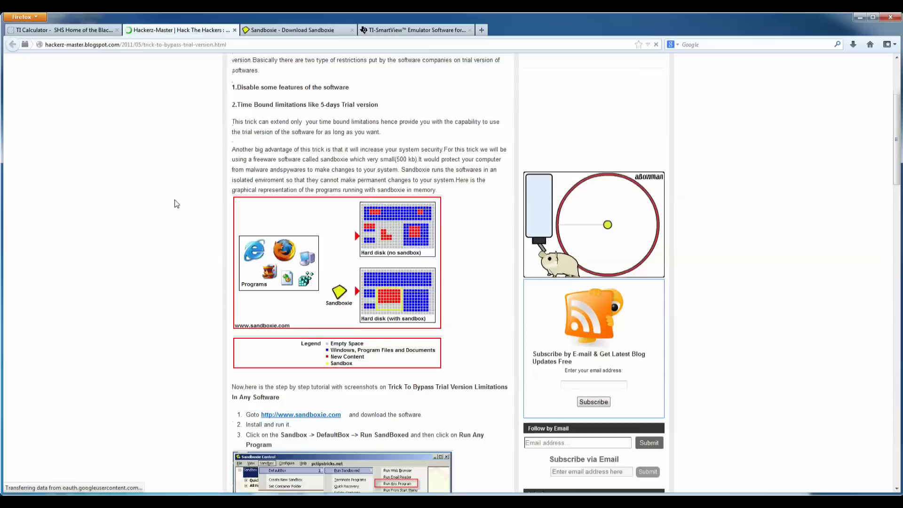
scroll(175, 196, "down", 3)
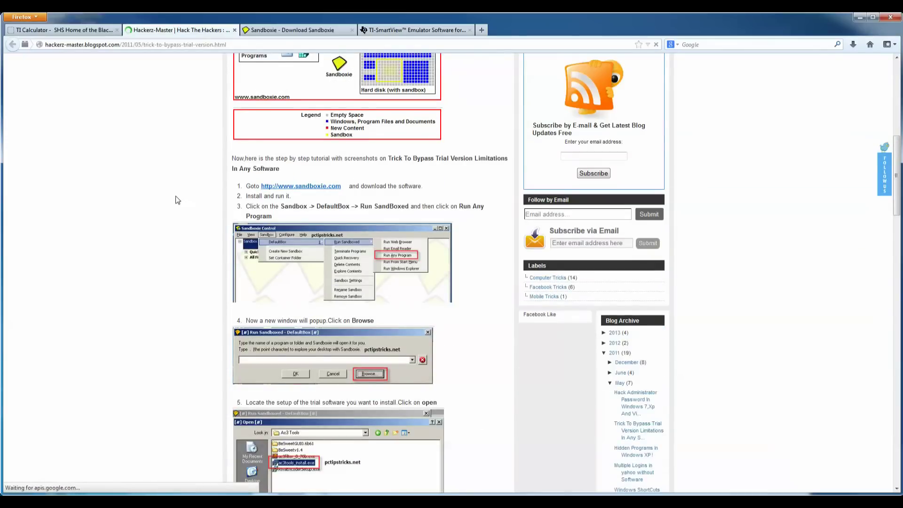
scroll(176, 195, "down", 4)
scroll(175, 195, "down", 9)
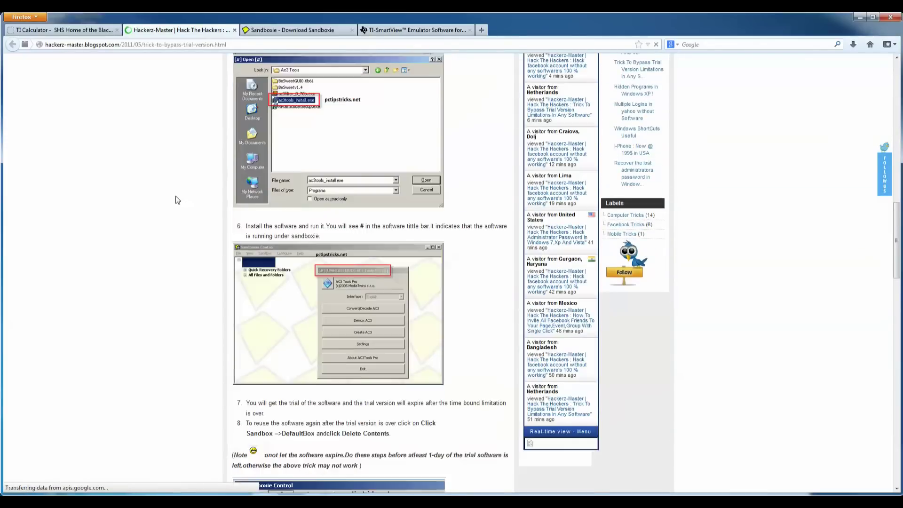